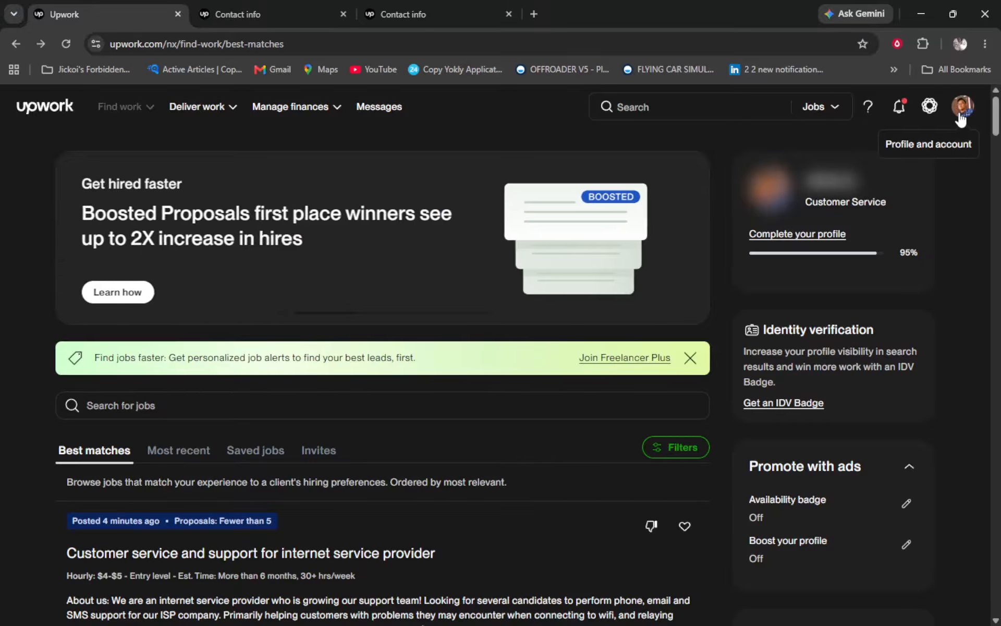
Step: Open the profile menu and switch to the Contact info tab showing the Krasnoyarsk location
click(961, 112)
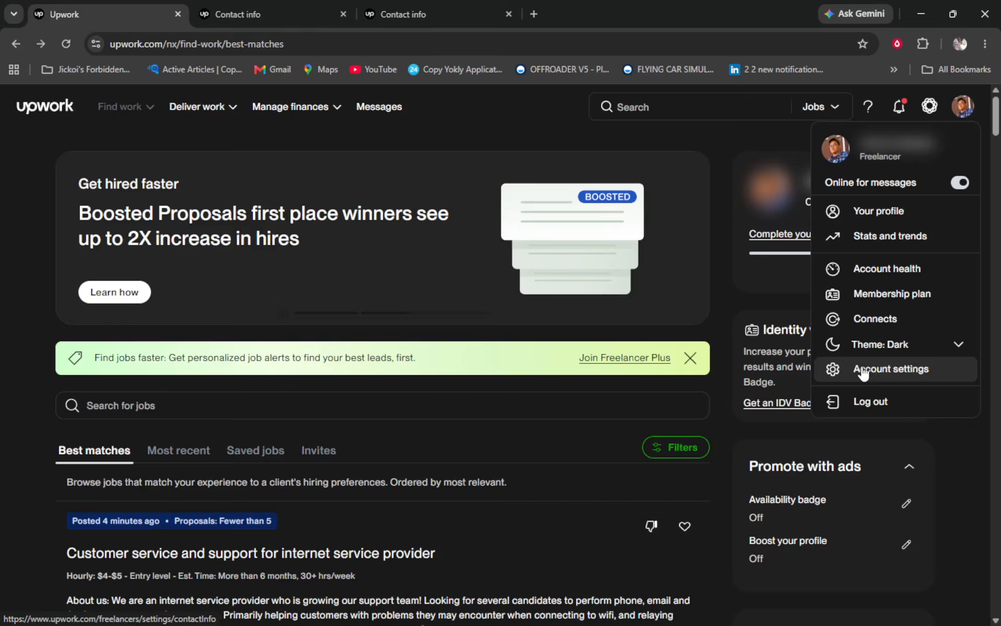
click(204, 7)
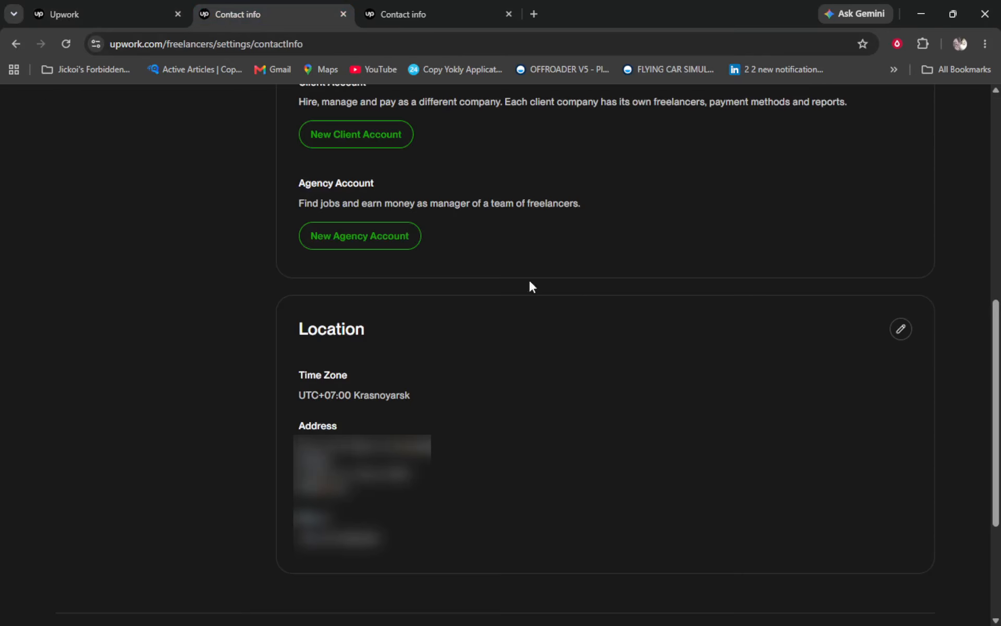
scroll(510, 266, up, 10)
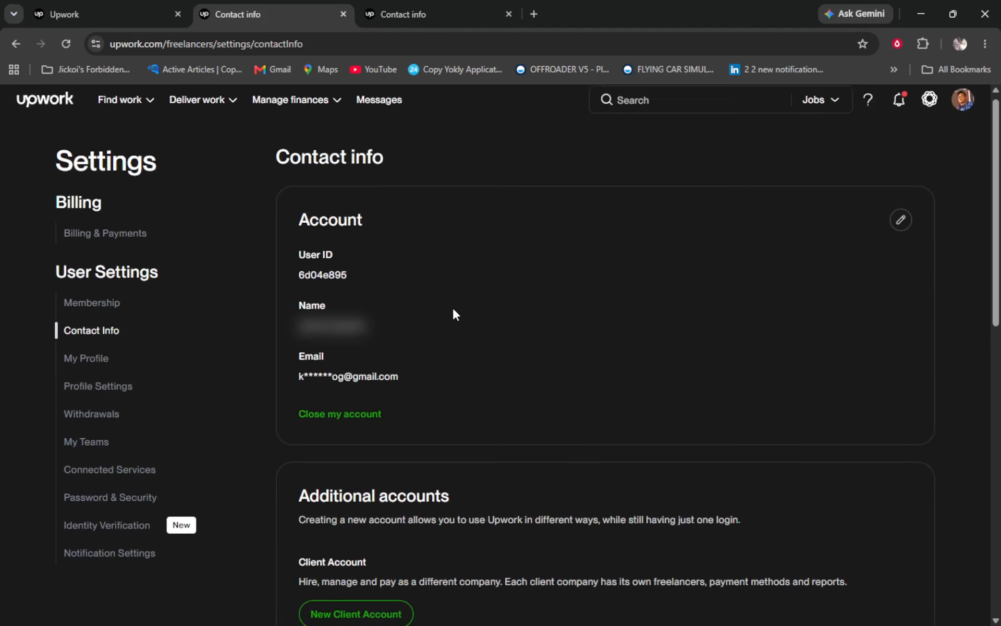
scroll(453, 307, down, 6)
scroll(467, 293, down, 6)
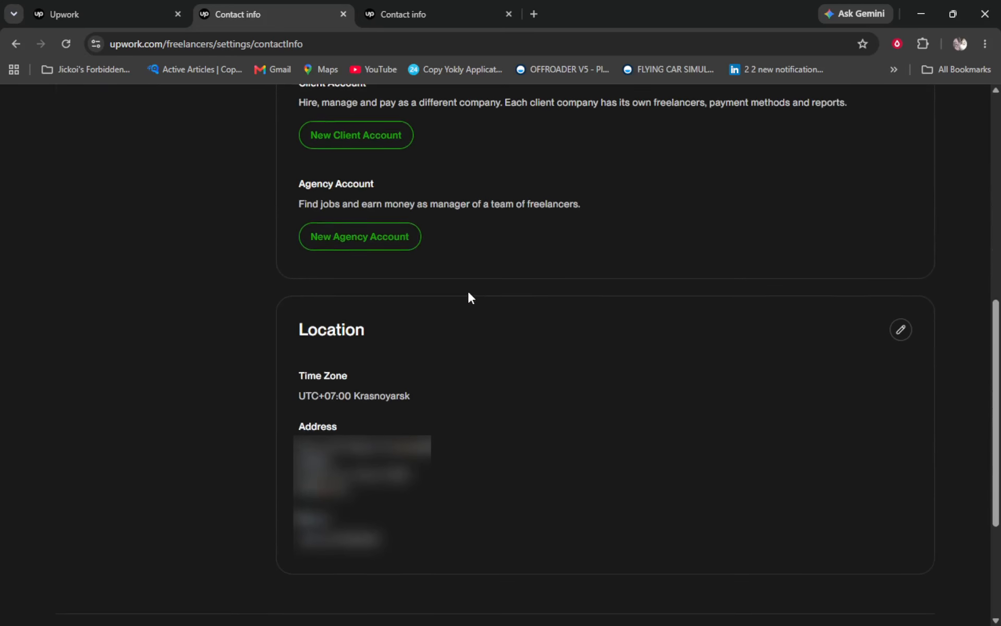
scroll(425, 253, up, 1)
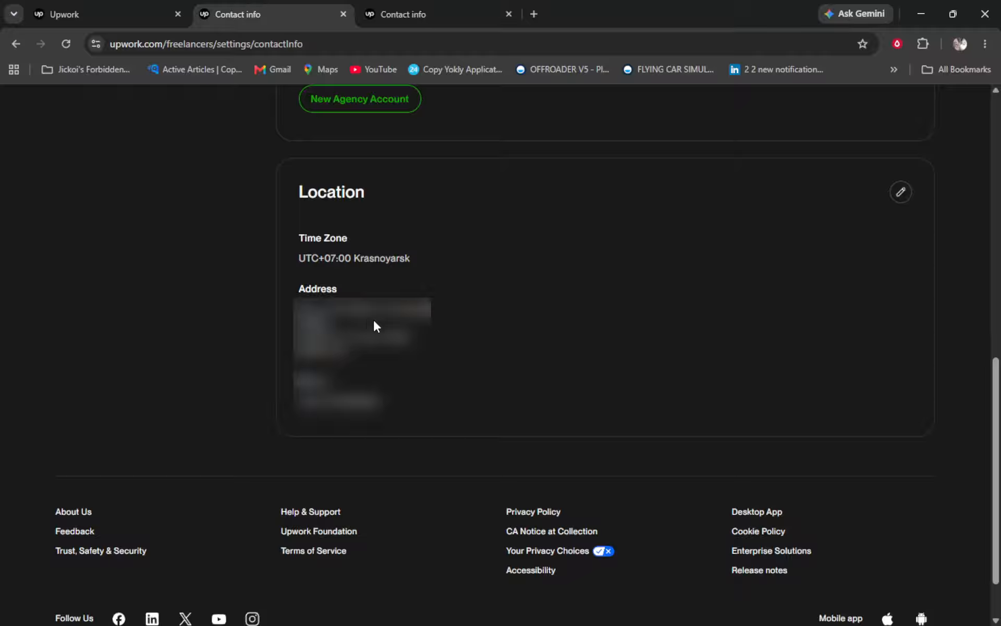
Step: Put the Location section into edit mode and move to the other Contact info tab
click(901, 194)
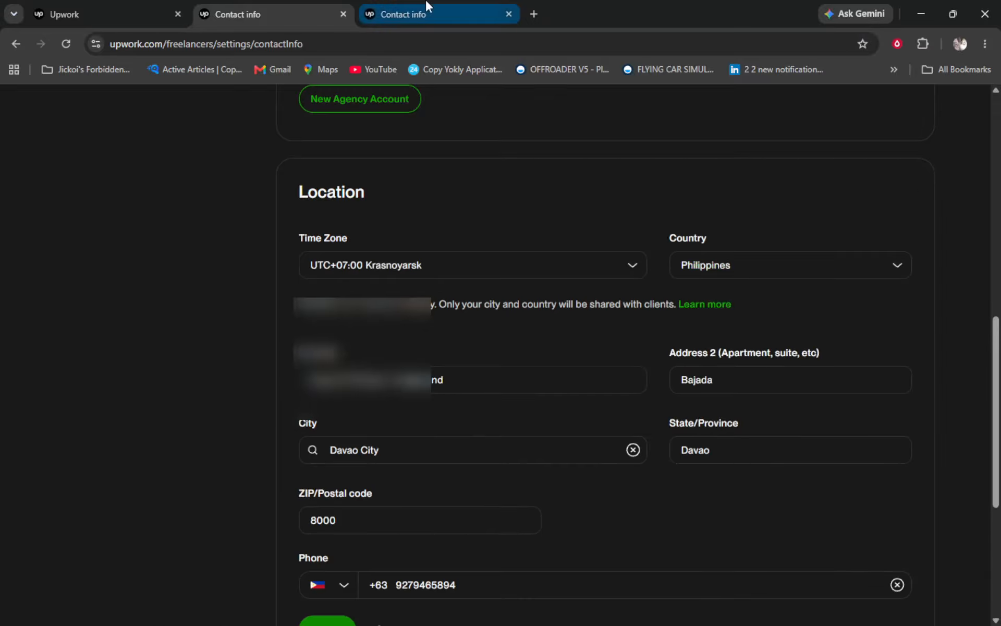
click(451, 21)
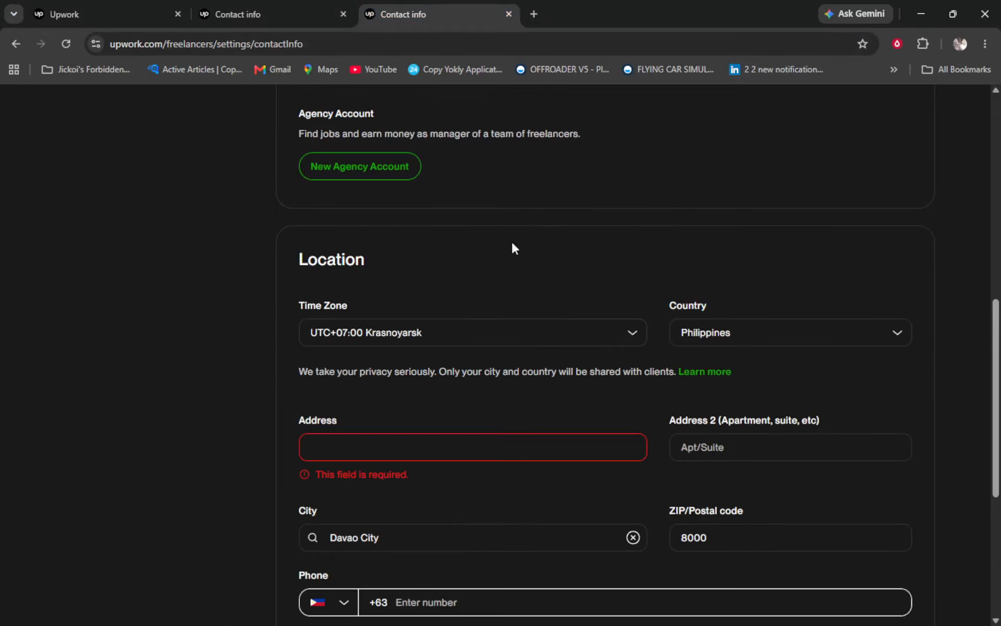
scroll(736, 296, up, 4)
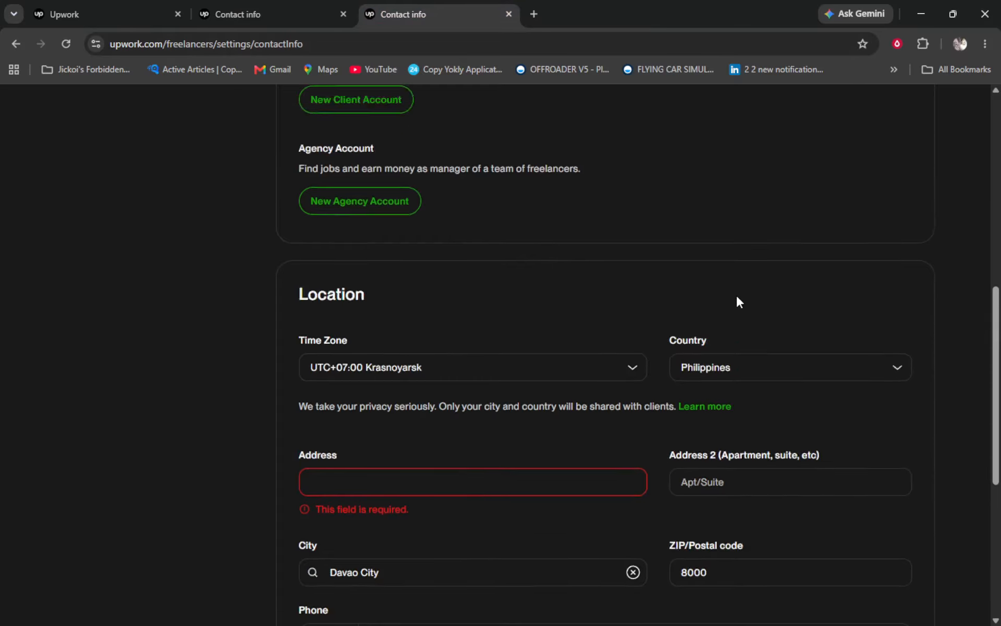
scroll(739, 297, up, 3)
scroll(555, 270, down, 8)
scroll(562, 274, down, 1)
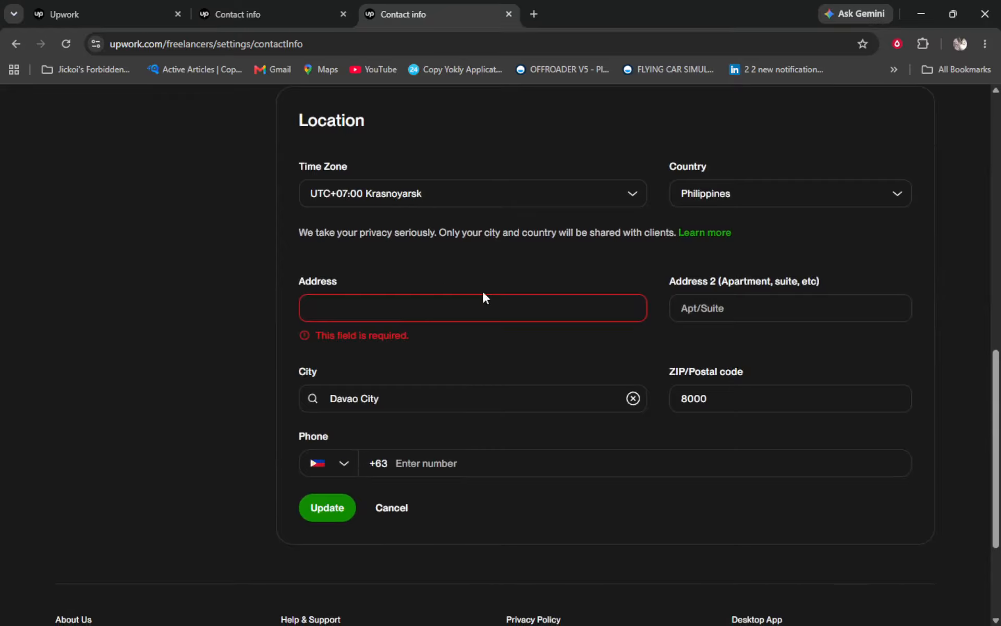
Step: Start the new street address with 'R' and bring up the time zone list
click(397, 311)
text(R)
click(494, 200)
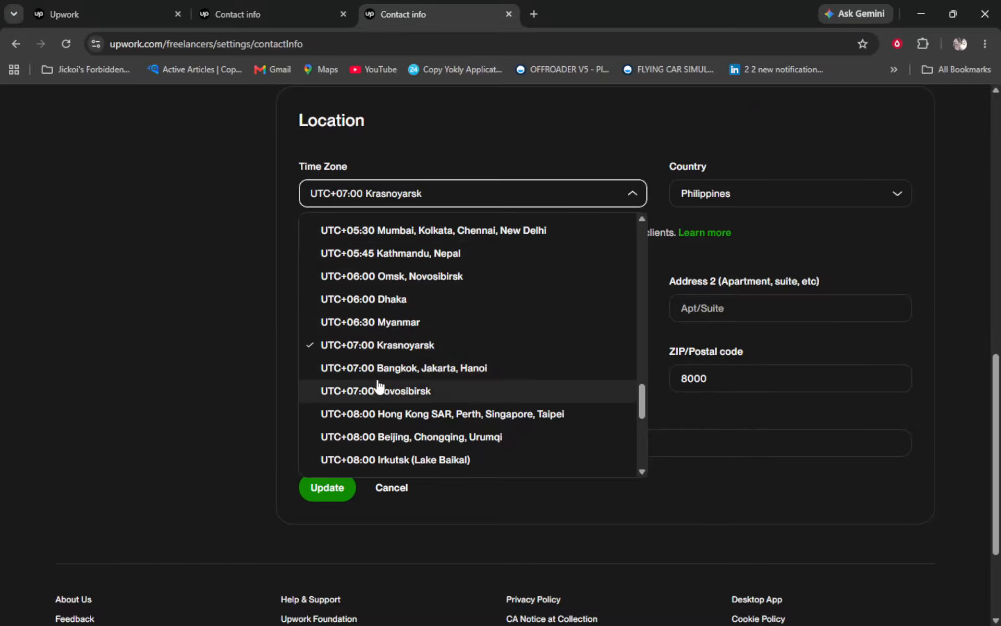
Step: Select the UTC+06:30 Myanmar time zone and complete the address as 'Ryzen Complex'
click(382, 322)
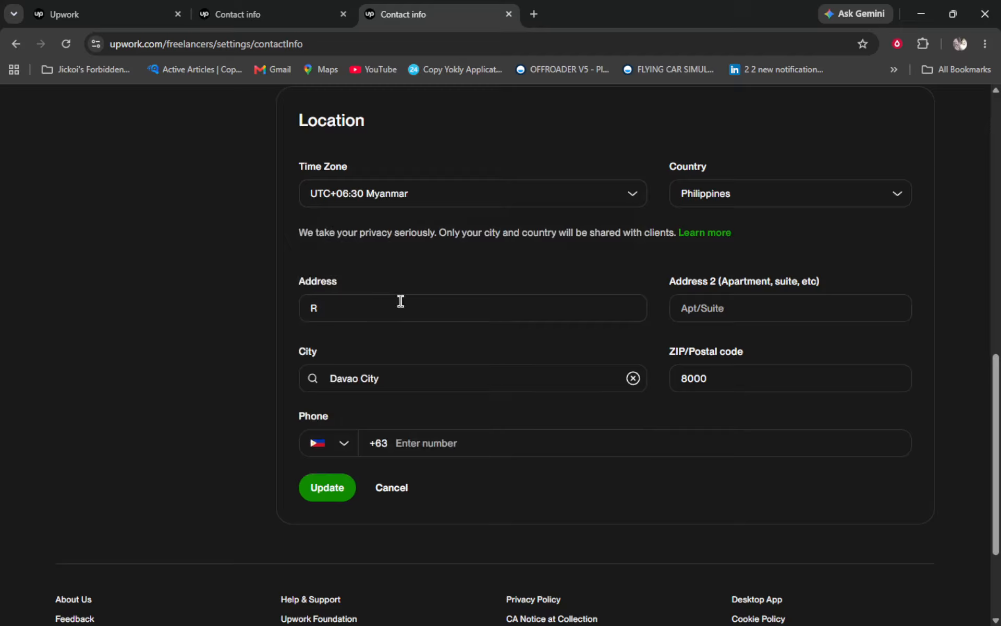
click(356, 311)
text(yzen Comple)
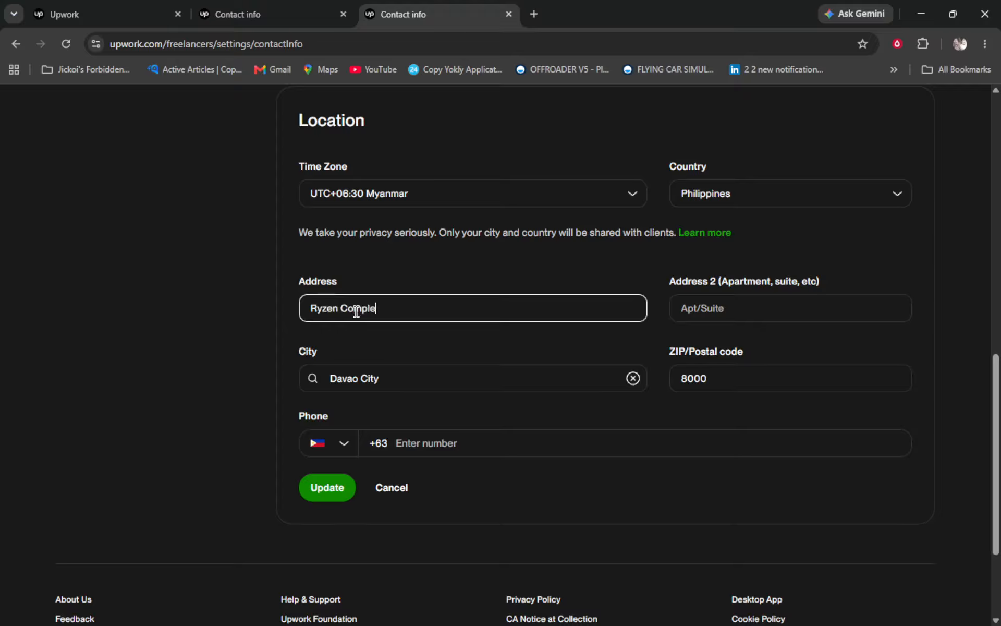
text(x)
click(741, 193)
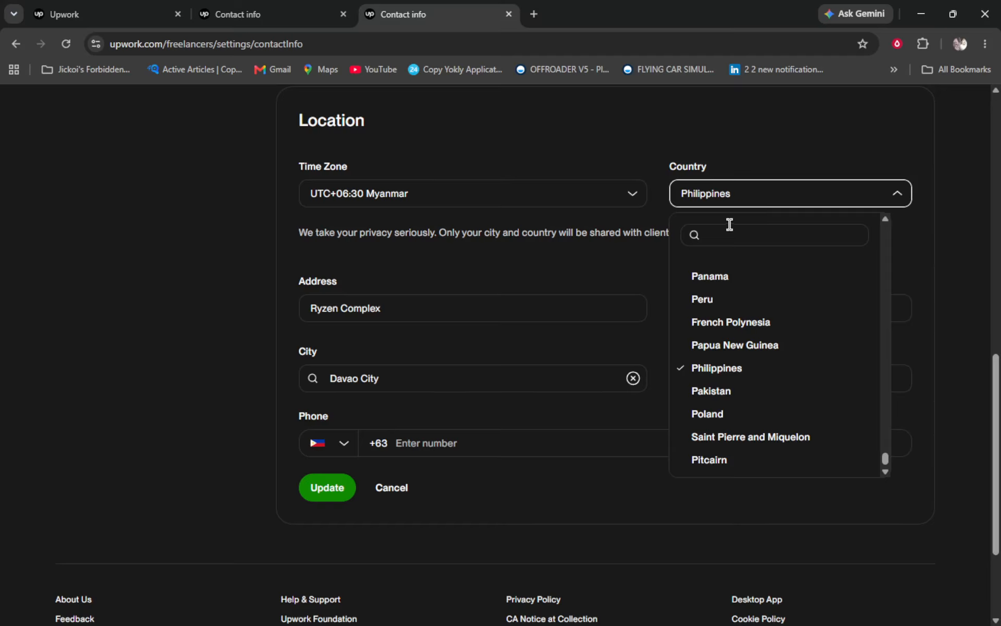
Step: Search 'mya' in the country list and pick Myanmar
click(718, 242)
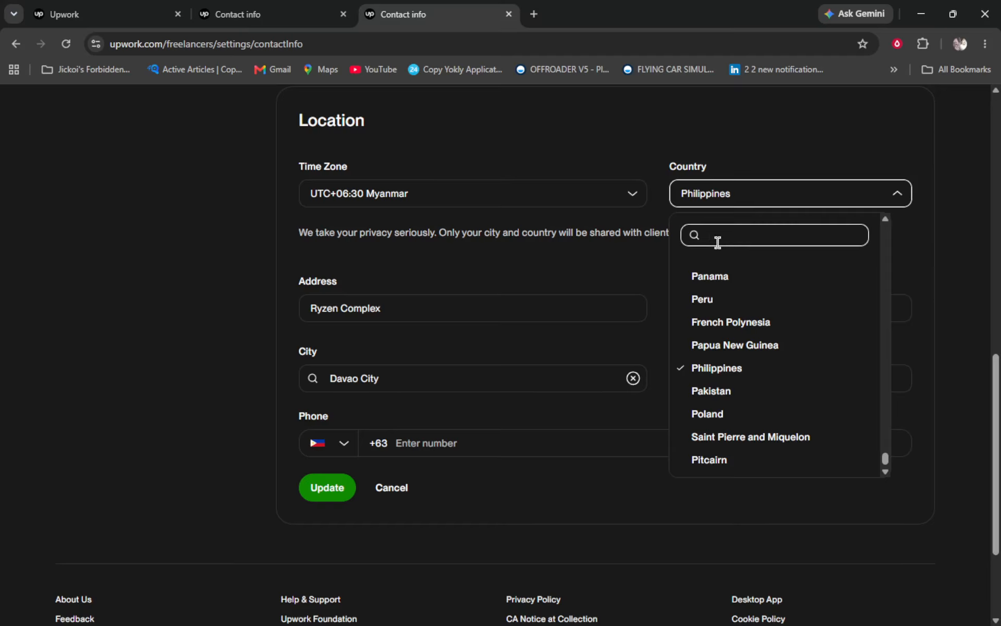
text(mya)
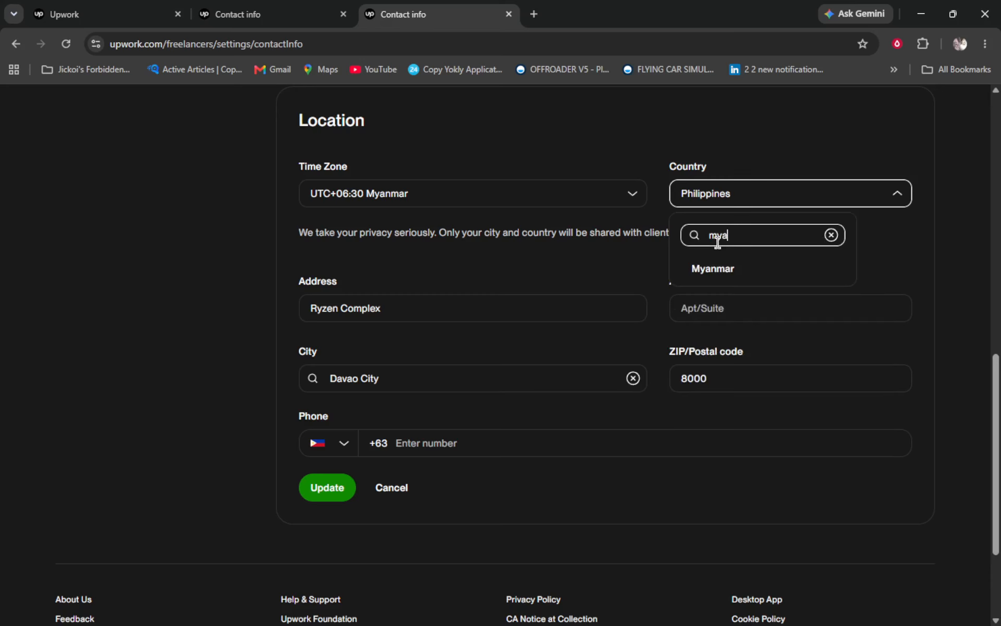
click(714, 270)
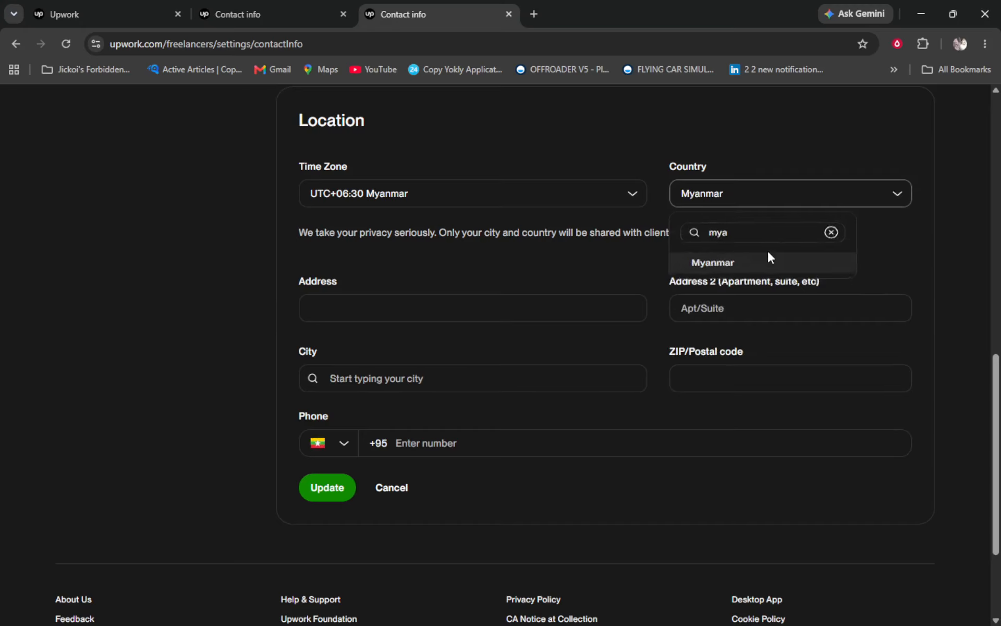
click(602, 266)
Step: Re-enter the address as 'Ryzen Complex' and set Address 2 to 152
click(386, 315)
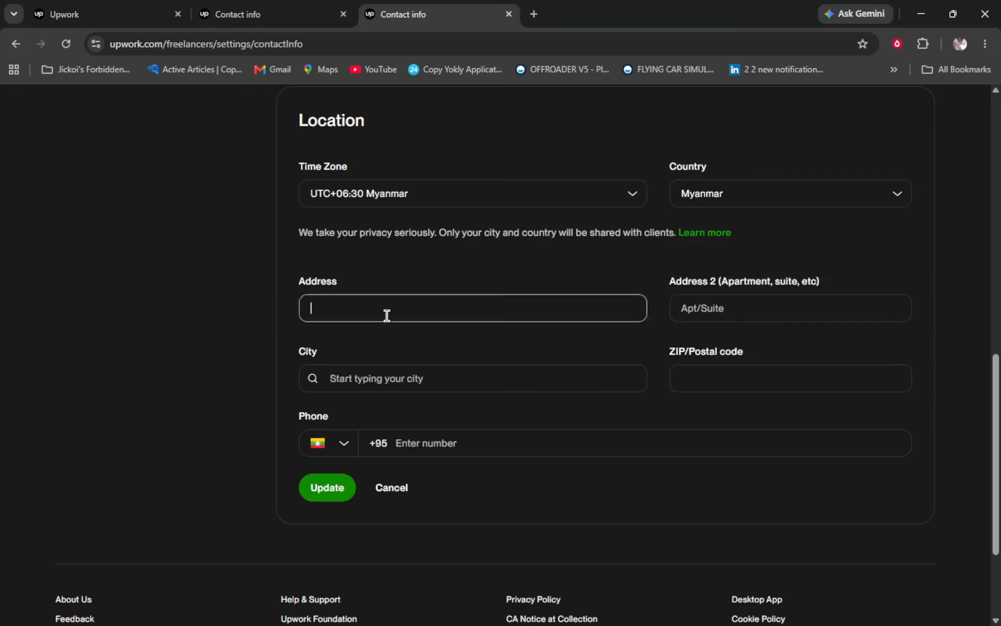
text(Ry)
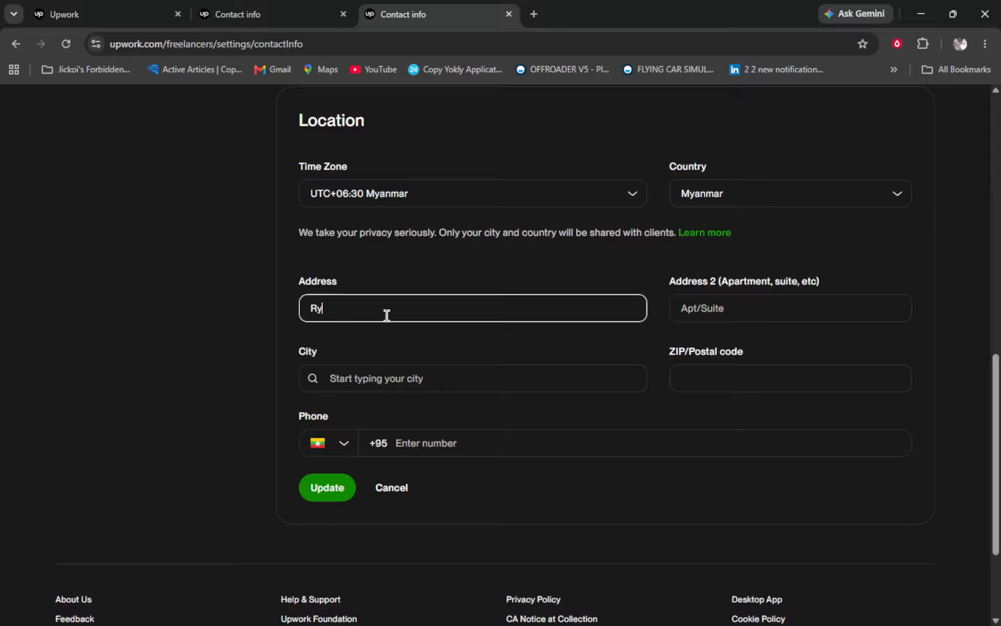
text(zx)
key(BackSpace)
text(en Complex)
click(748, 312)
text(152)
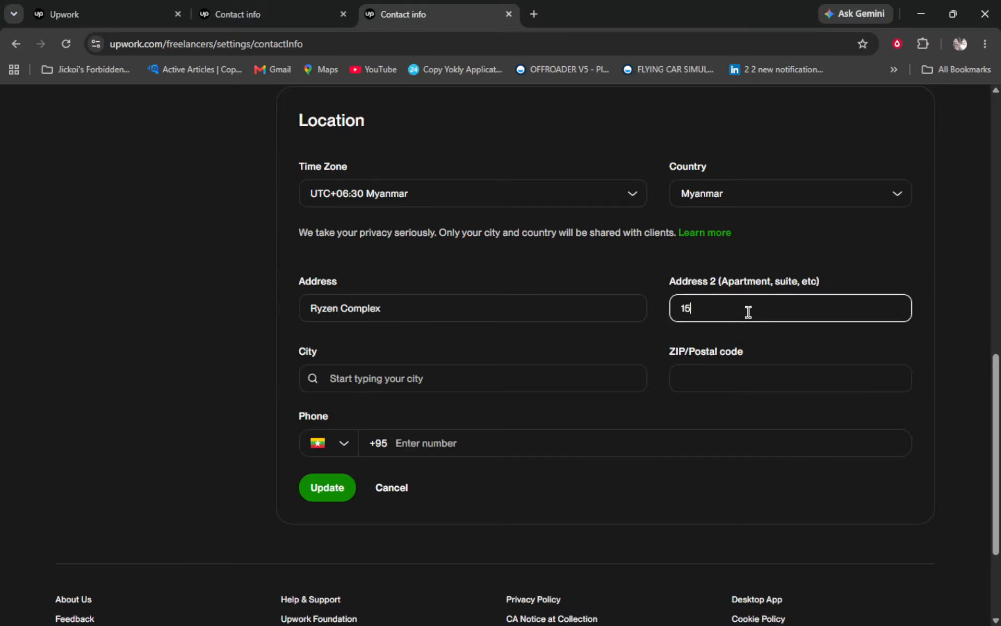
click(446, 379)
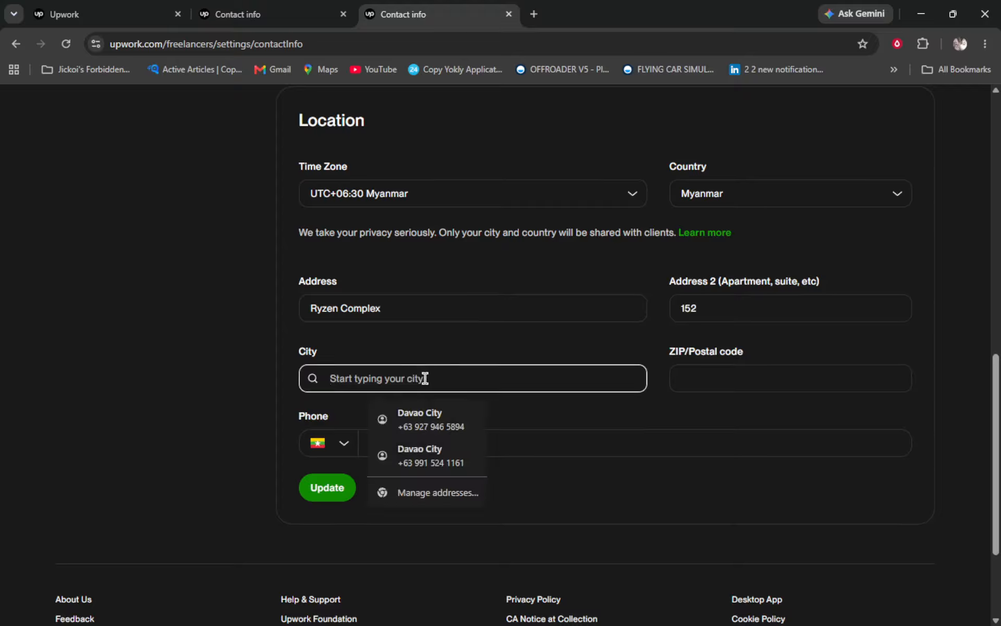
click(169, 357)
Step: Enter the +95 phone number, correcting the mistyped digits, and submit with Update
click(497, 446)
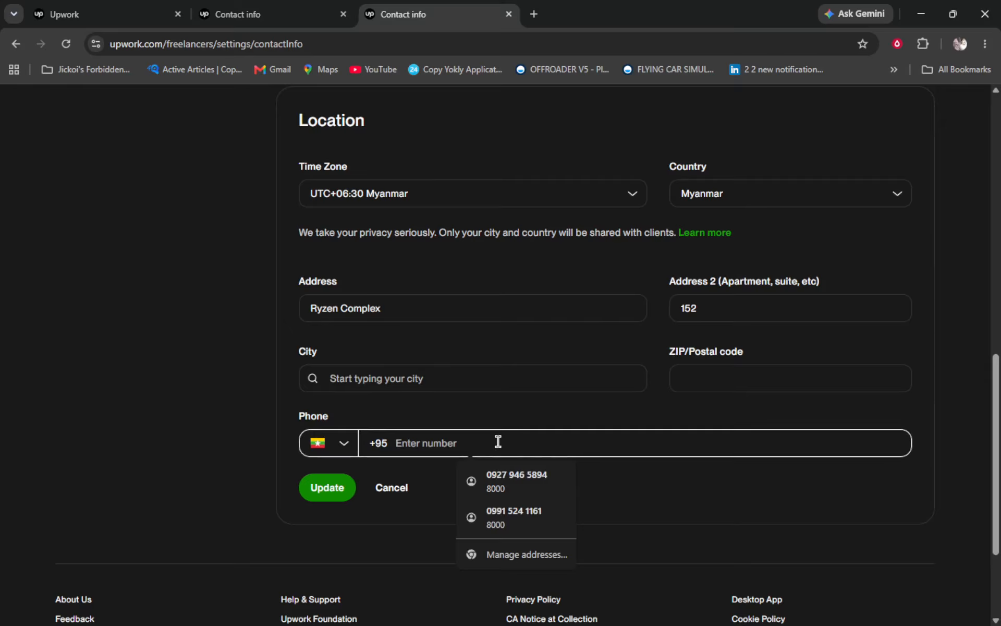
text(1)
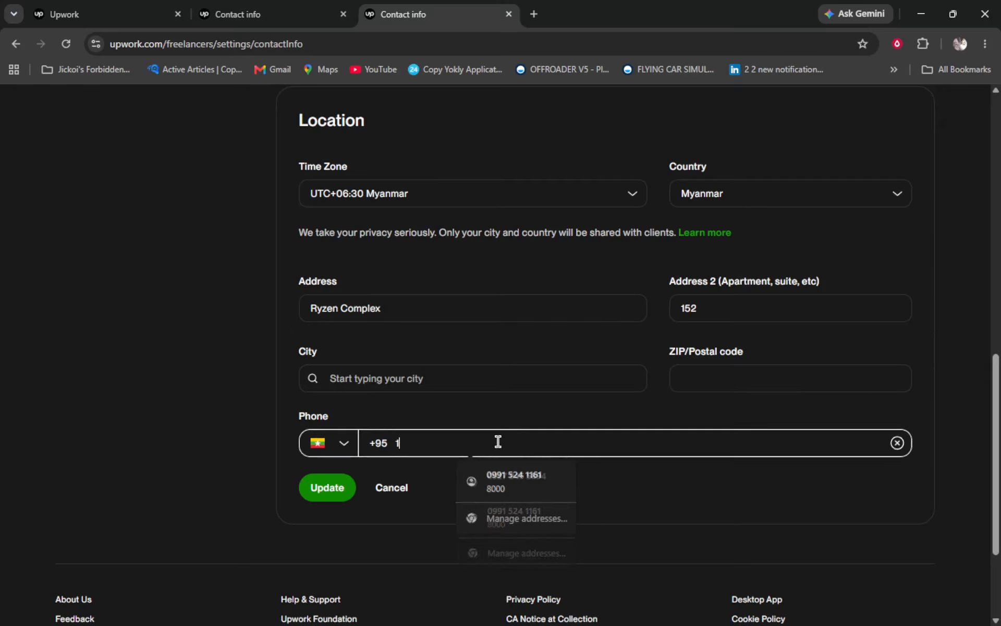
text(2345)
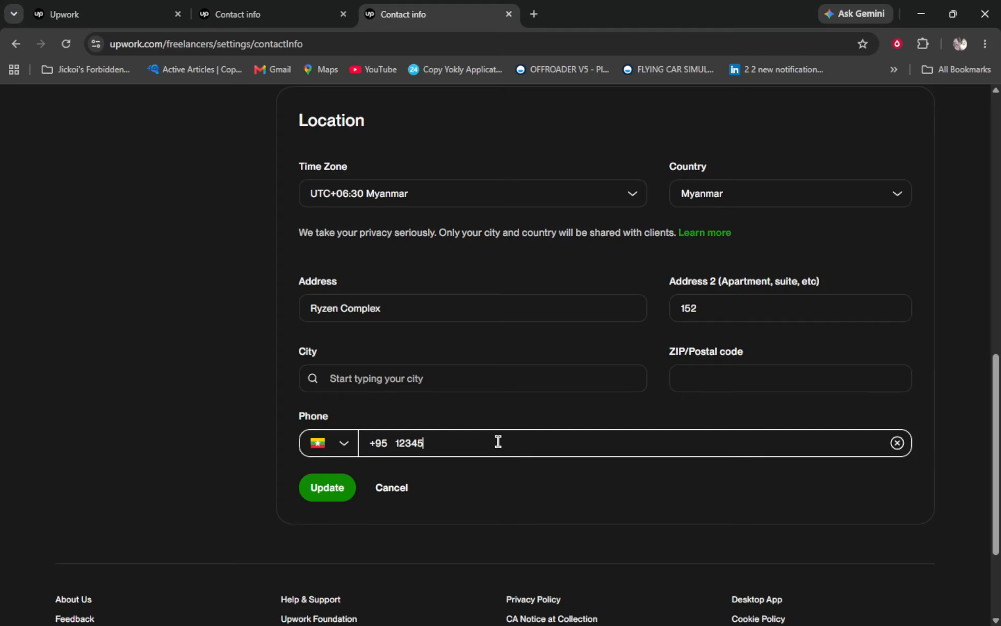
text(6789)
click(351, 491)
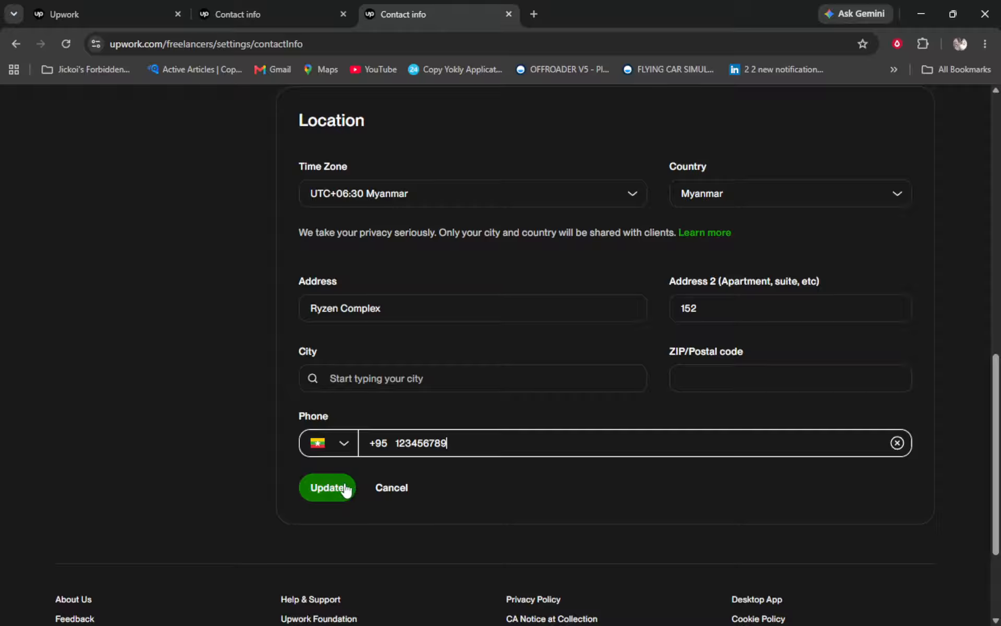
click(720, 374)
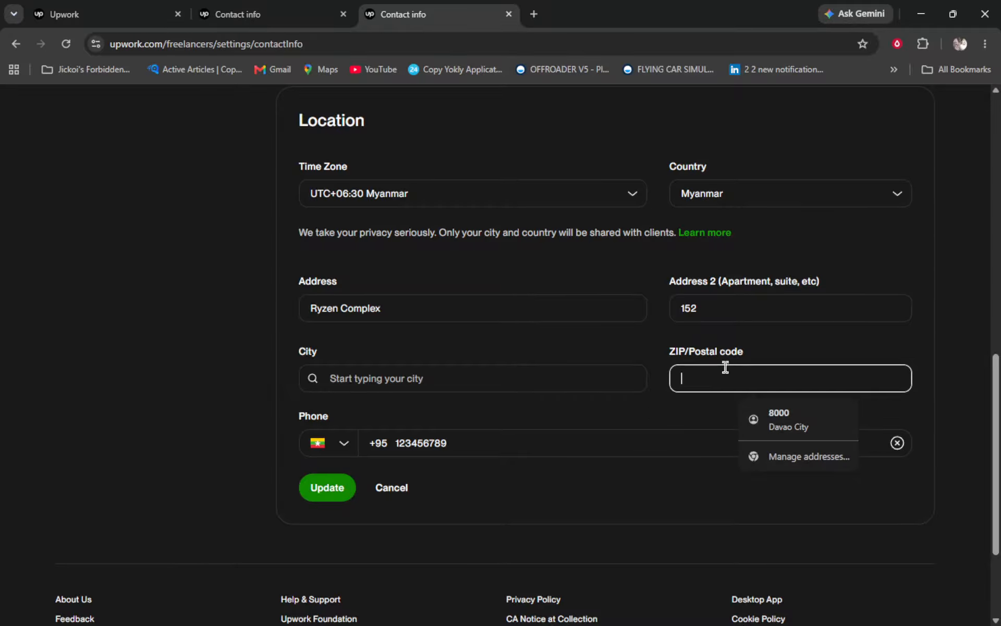
click(596, 496)
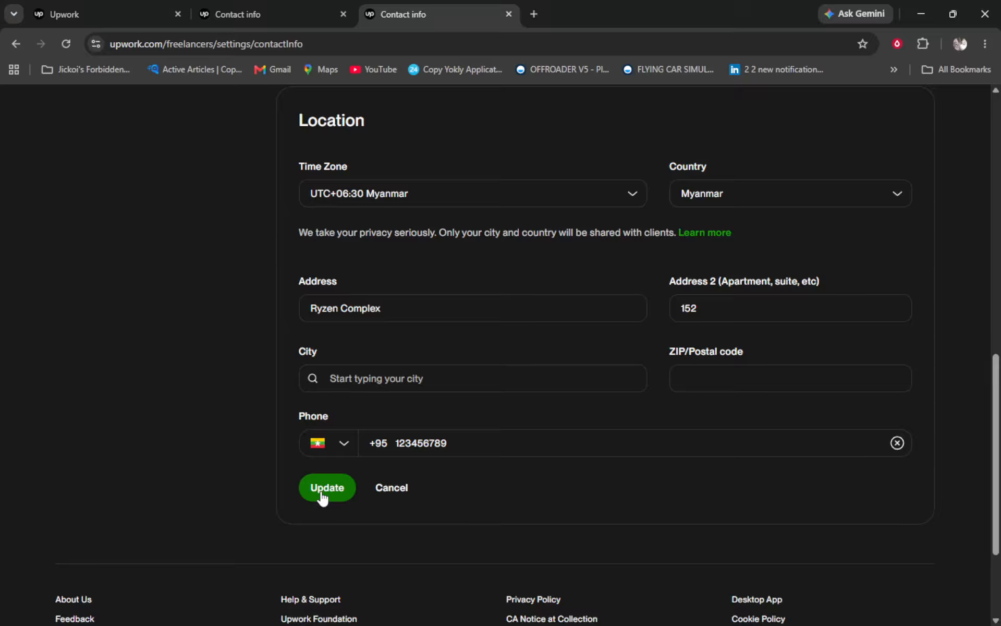
scroll(575, 472, up, 5)
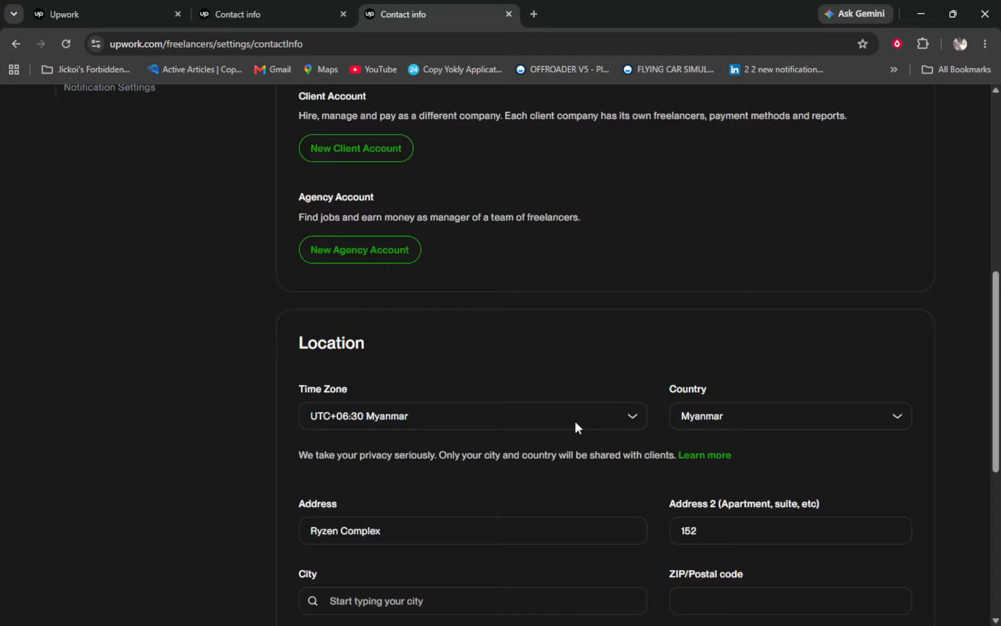
scroll(577, 424, down, 5)
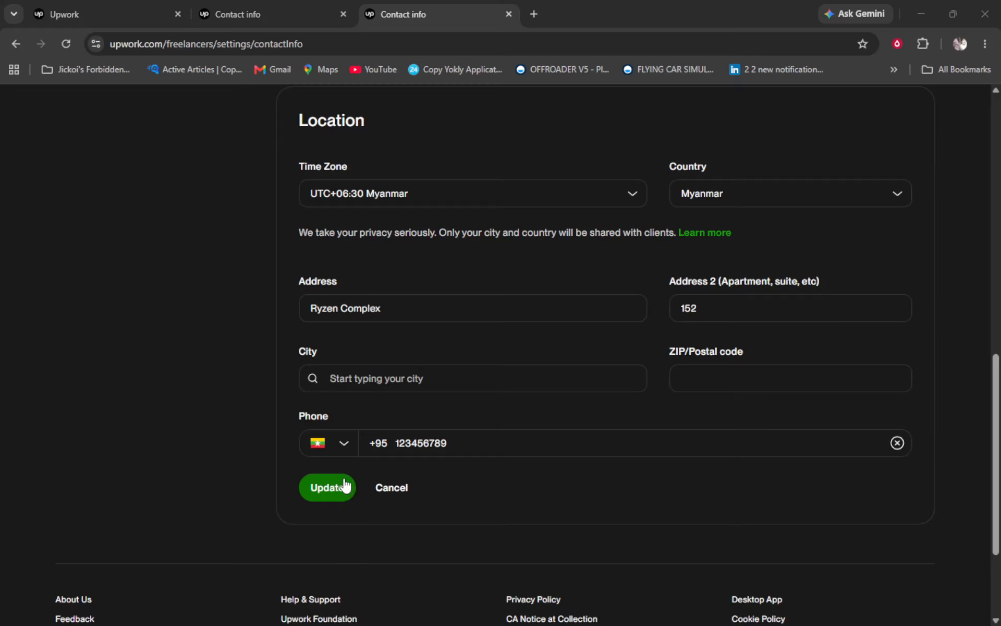
Step: On the second Contact info tab, go back to the previous page
click(264, 3)
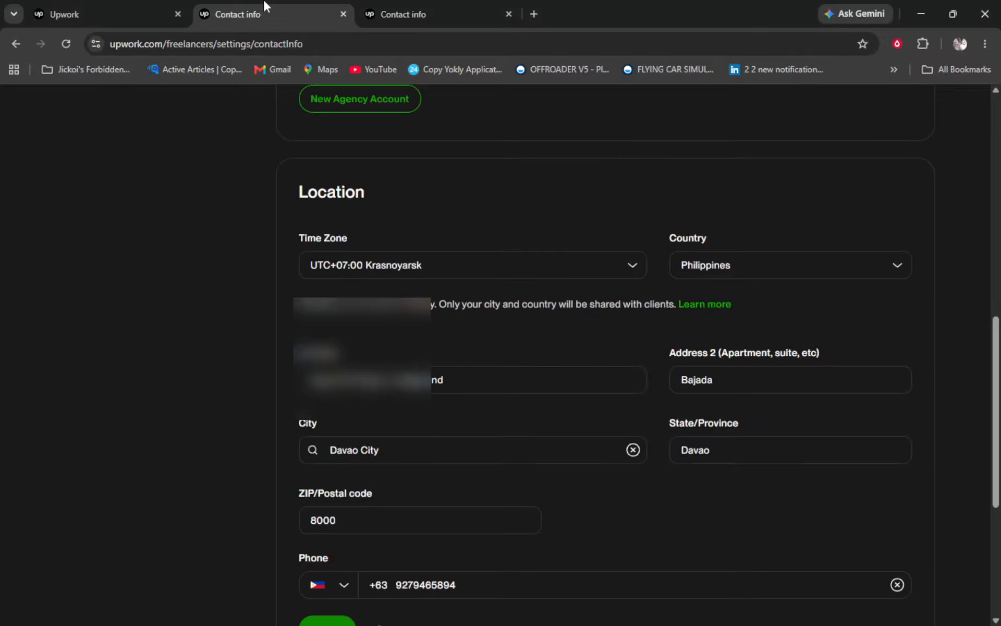
scroll(339, 261, down, 2)
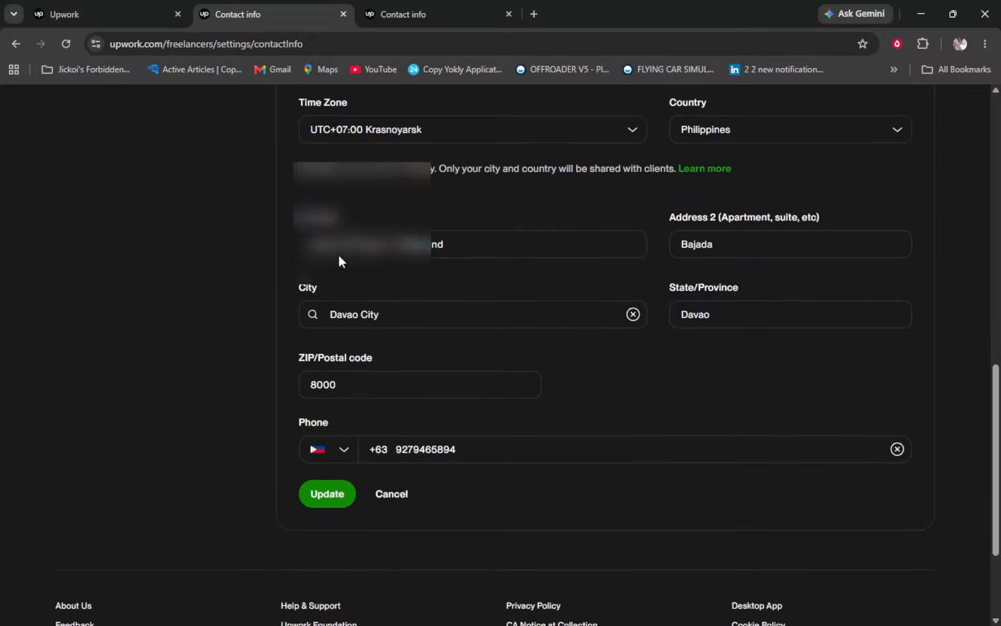
scroll(261, 182, up, 3)
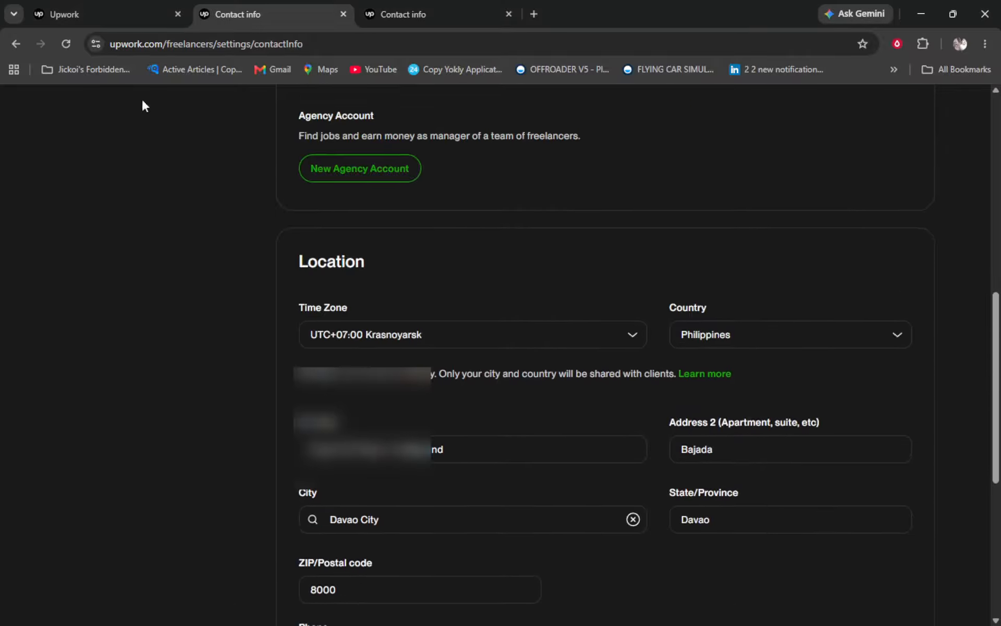
click(15, 44)
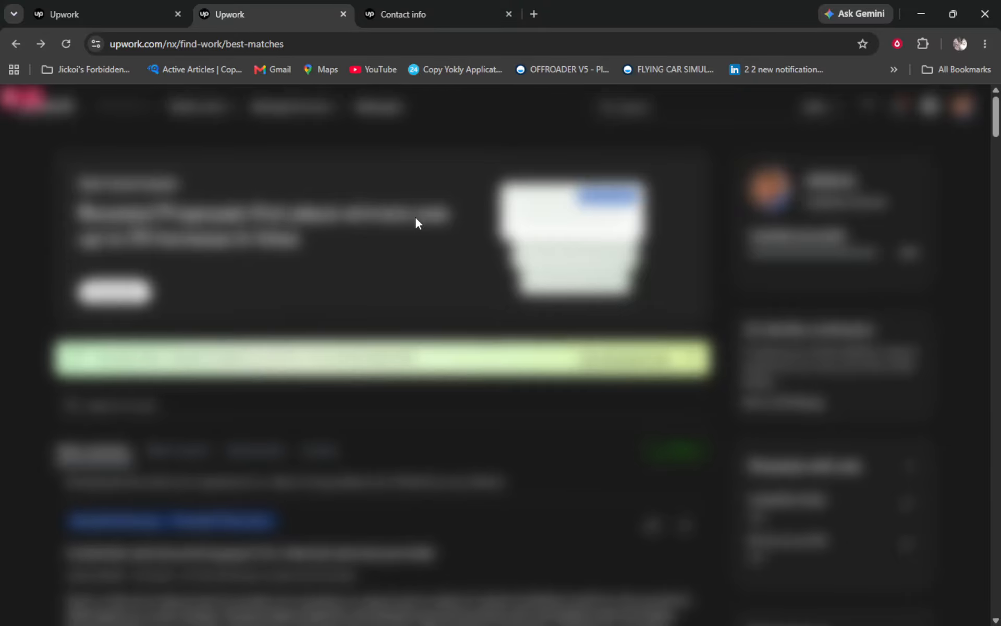
Step: Close the extra Upwork tab and return to the Best matches job feed
scroll(417, 219, down, 3)
scroll(813, 193, up, 2)
scroll(853, 170, up, 1)
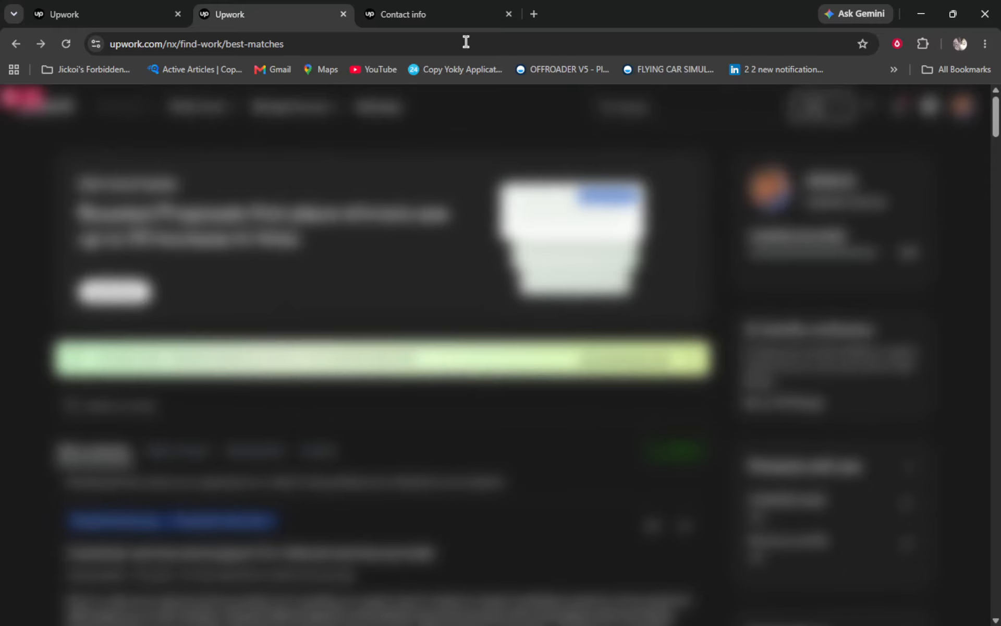
click(342, 14)
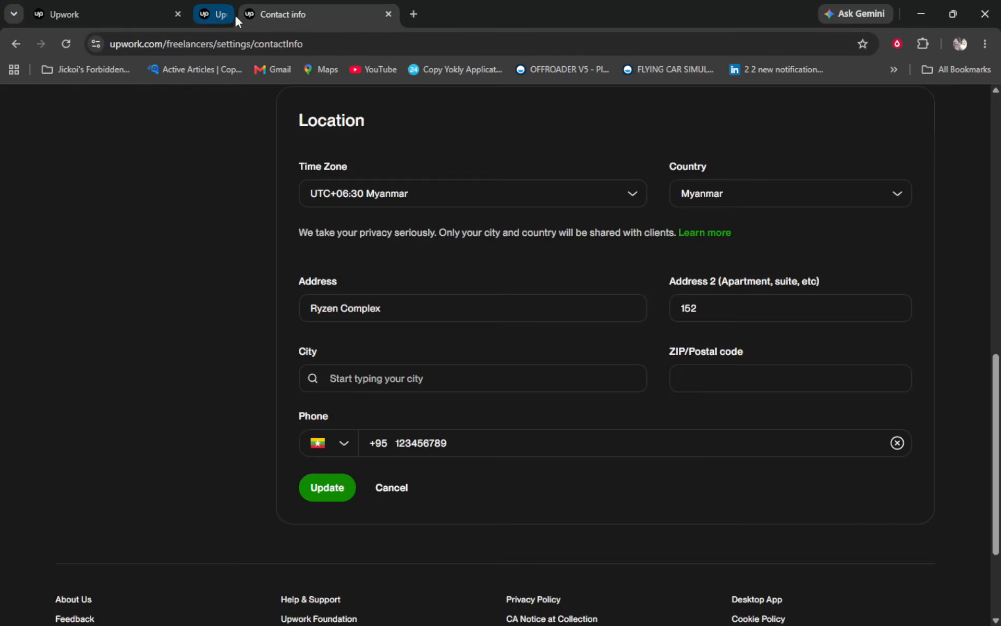
click(104, 2)
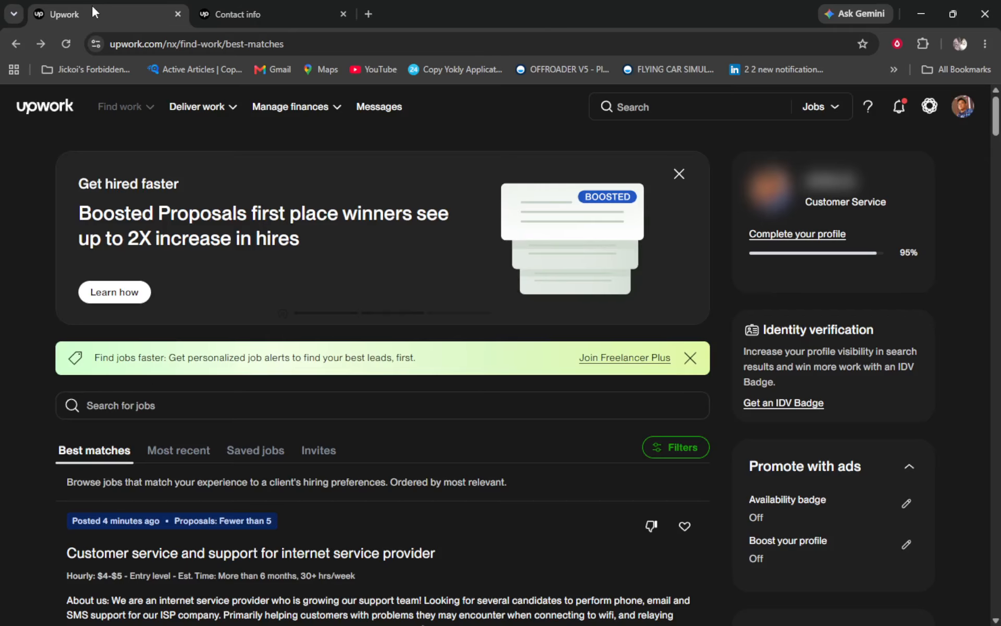
Step: Open Account settings from the profile menu and check the saved Location
click(963, 112)
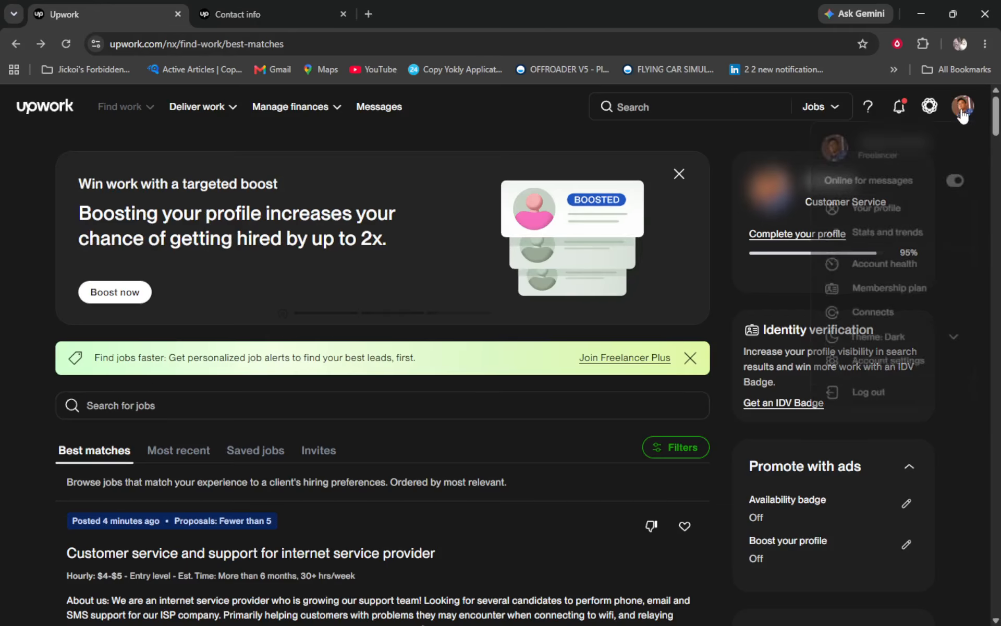
click(871, 369)
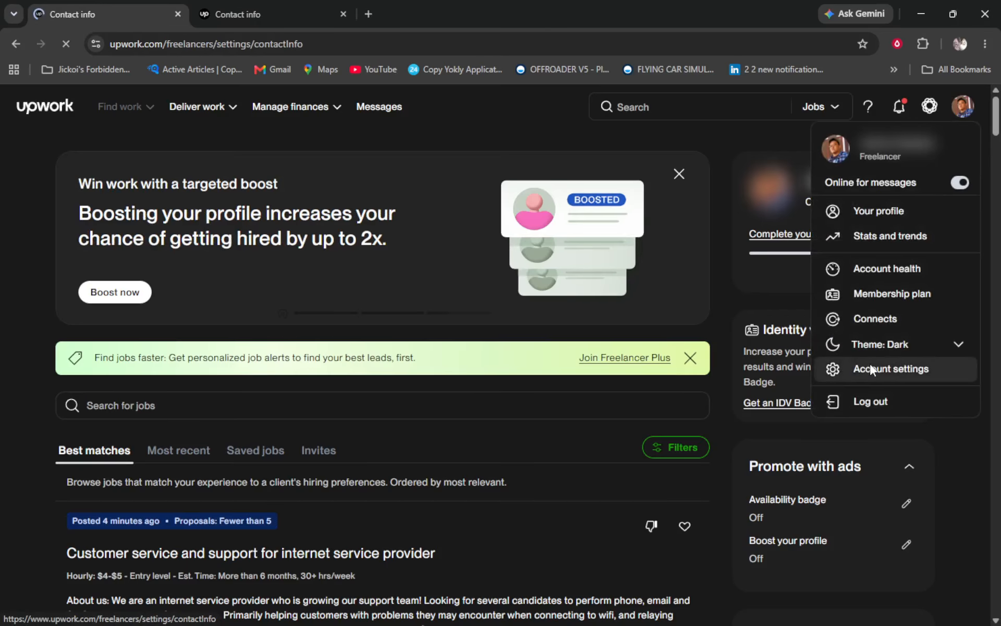
scroll(595, 292, down, 13)
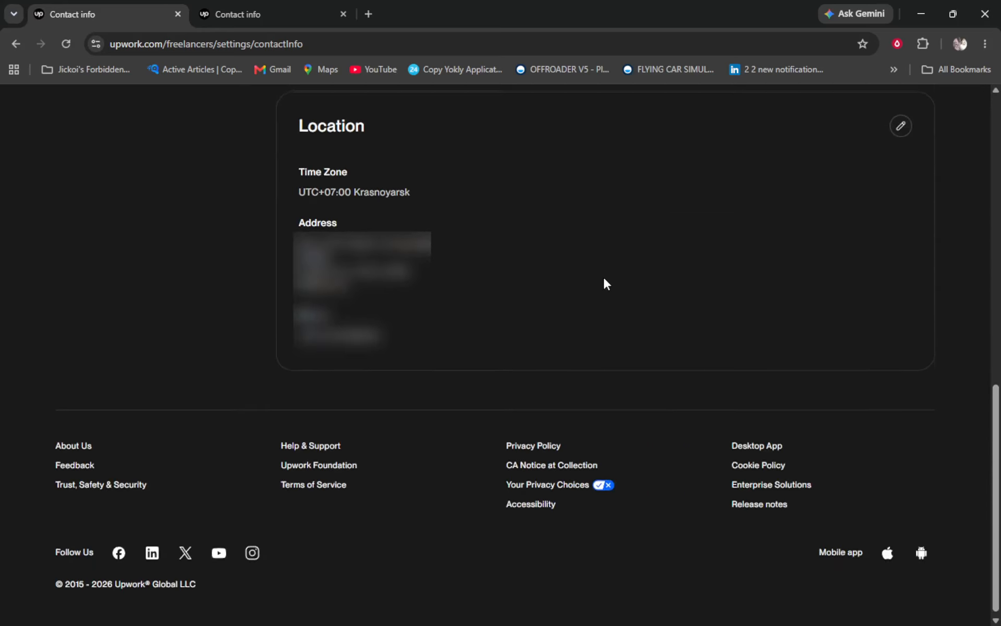
scroll(602, 281, up, 3)
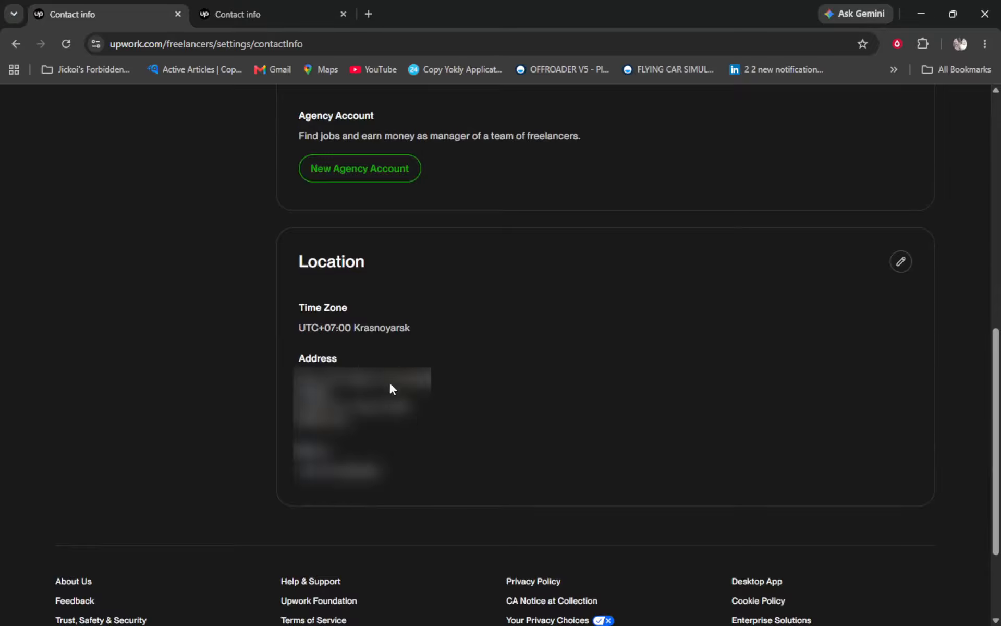
Step: Return to the tab with the Myanmar location edit form showing Ryzen Complex
click(226, 11)
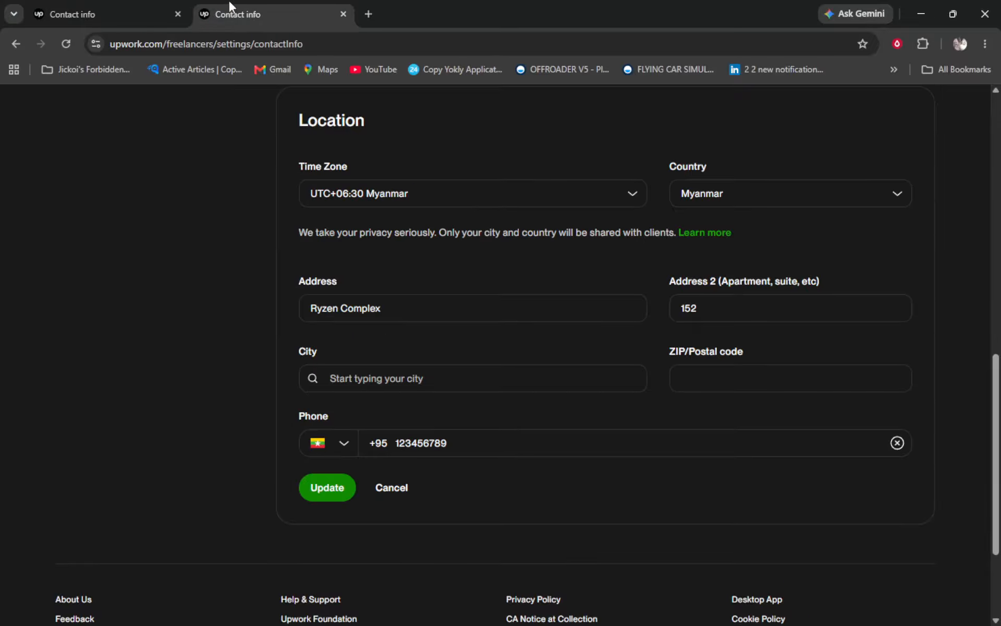
scroll(367, 380, down, 2)
scroll(387, 364, up, 2)
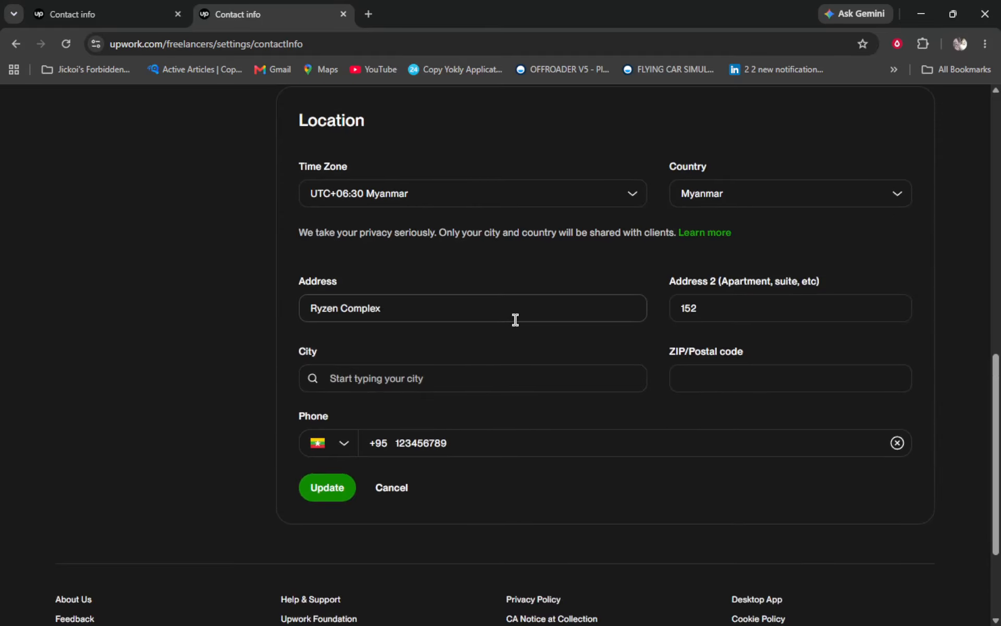